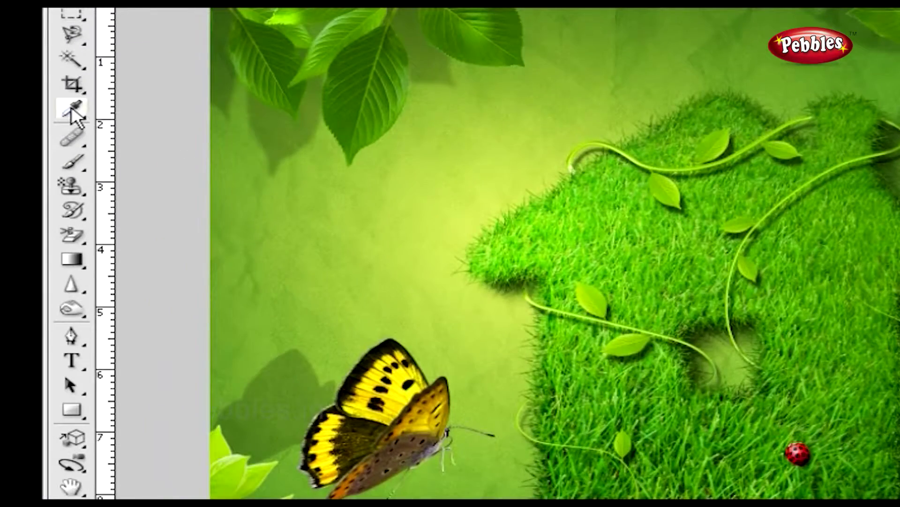
Step: Switch to the Eyedropper Tool in the Tools panel
{"action": "left_click", "coordinate": [71, 110]}
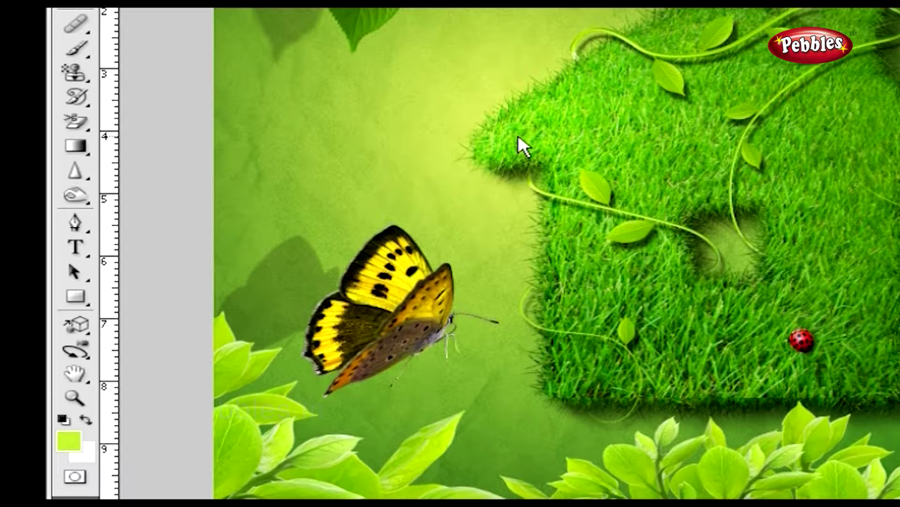
Step: Sample the background green, then sweep across the butterfly to set its yellow as foreground
{"action": "key", "text": "i"}
{"action": "left_click", "coordinate": [407, 118]}
{"action": "mouse_move", "coordinate": [381, 94]}
{"action": "left_mouse_down"}
{"action": "mouse_move", "coordinate": [356, 93]}
{"action": "mouse_move", "coordinate": [358, 231]}
{"action": "mouse_move", "coordinate": [459, 315]}
{"action": "mouse_move", "coordinate": [653, 300]}
{"action": "mouse_move", "coordinate": [787, 368]}
{"action": "mouse_move", "coordinate": [842, 380]}
{"action": "left_mouse_up"}
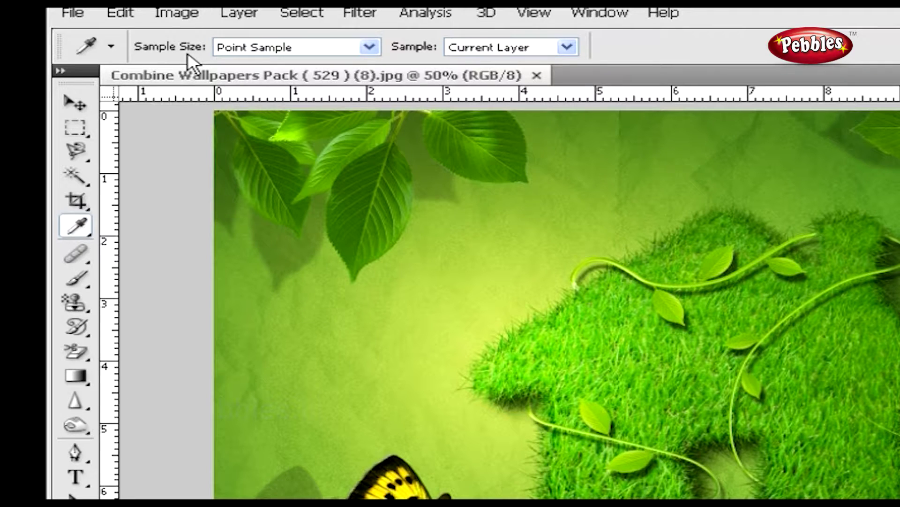
Step: Keep Eyedropper sampling at Point Sample from Current Layer, then show the sampling tool group
{"action": "left_click", "coordinate": [331, 45]}
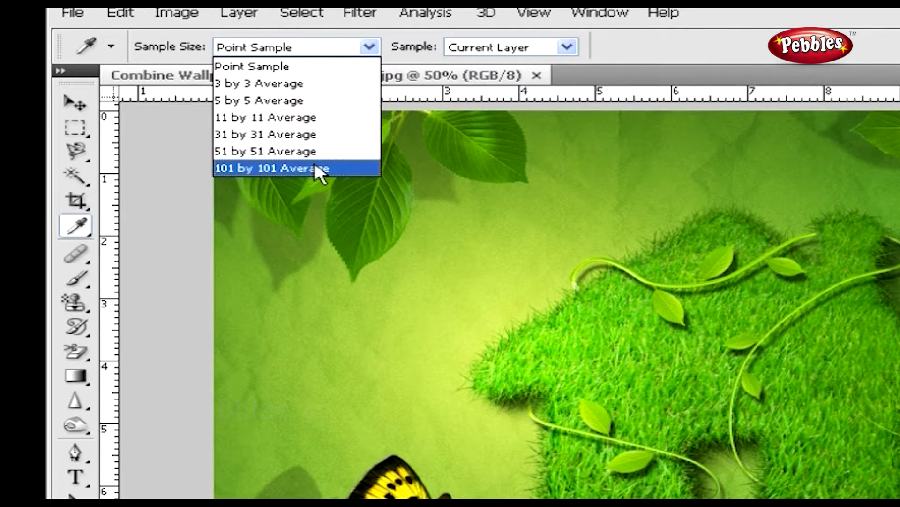
{"action": "left_click", "coordinate": [360, 66]}
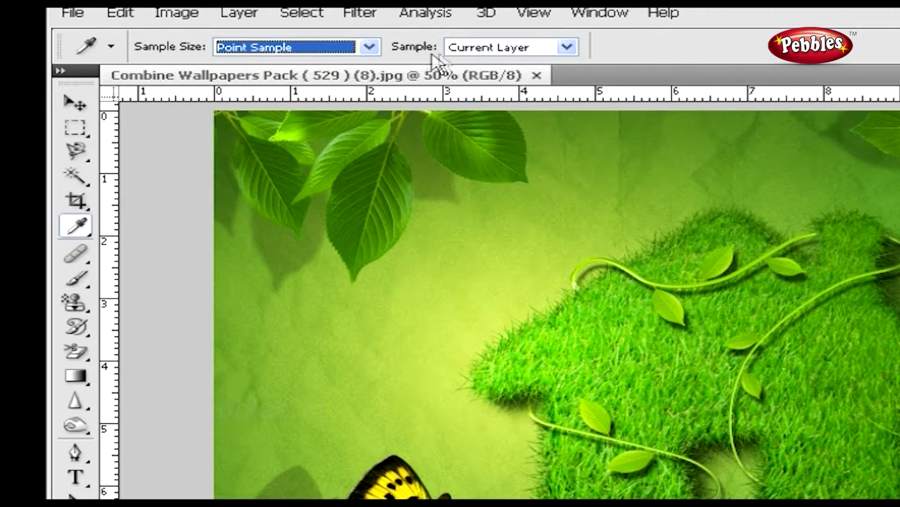
{"action": "left_click", "coordinate": [516, 50]}
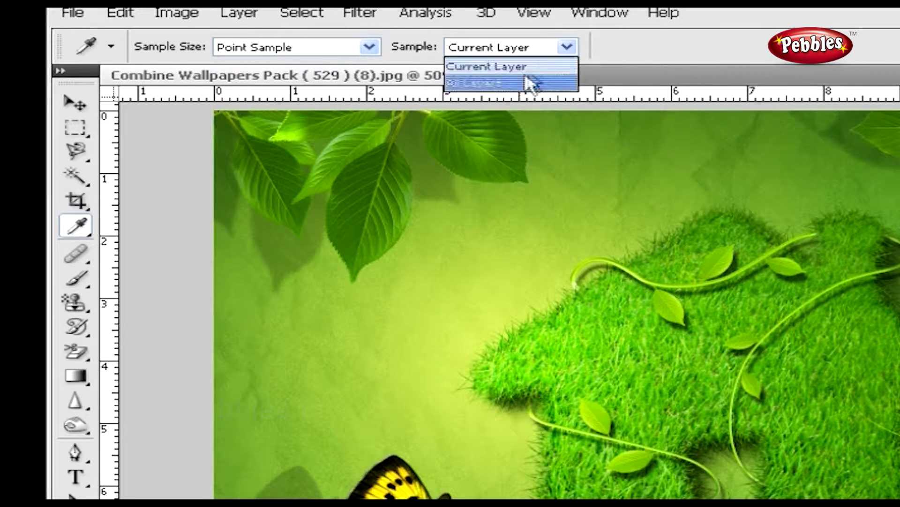
{"action": "left_click", "coordinate": [544, 66]}
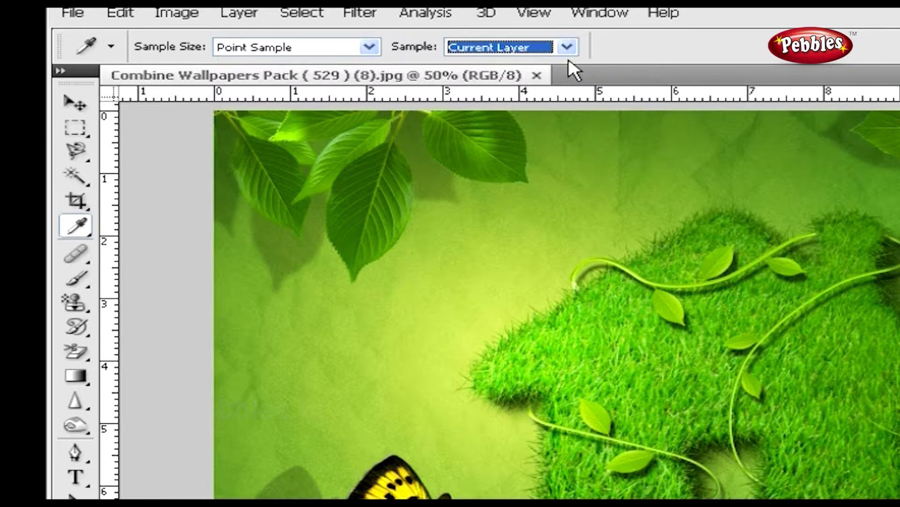
{"action": "left_click", "coordinate": [76, 233]}
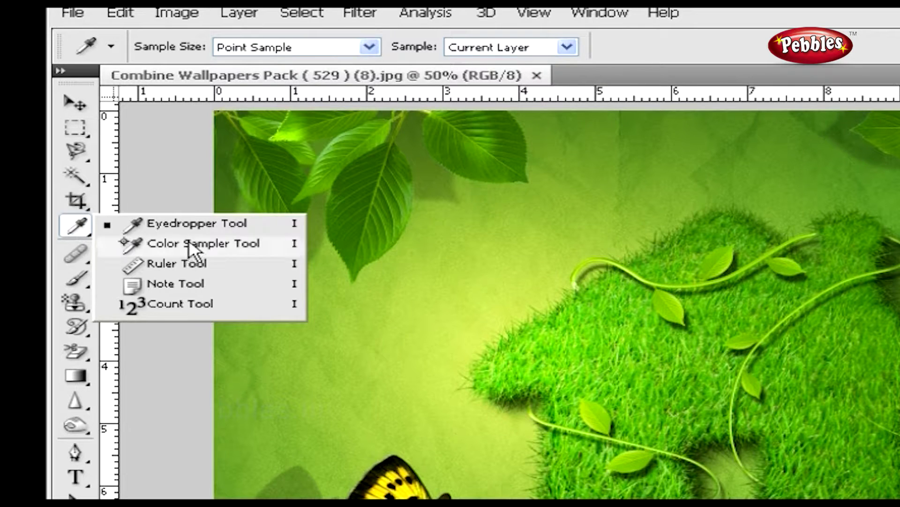
Step: Place Color Sampler points on two background spots and on the grass house
{"action": "left_click", "coordinate": [190, 244]}
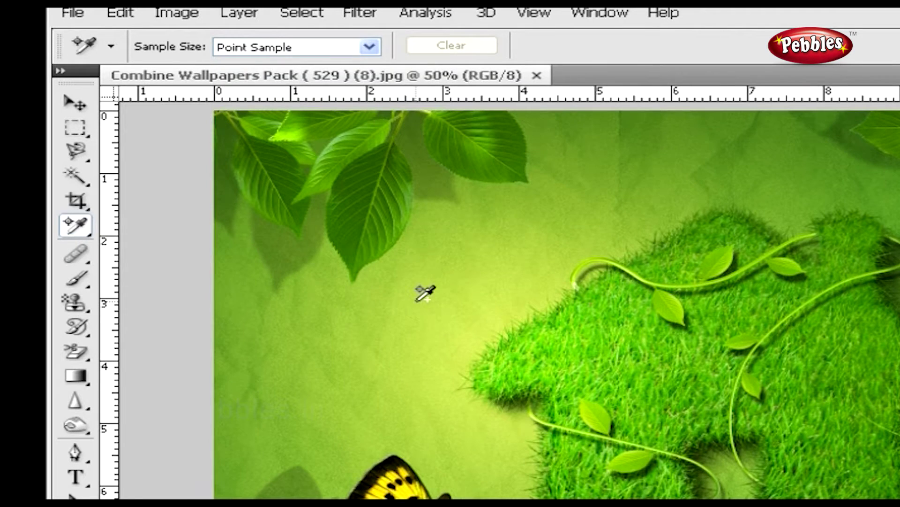
{"action": "left_click", "coordinate": [416, 302]}
{"action": "left_click", "coordinate": [481, 240]}
{"action": "left_click", "coordinate": [678, 259]}
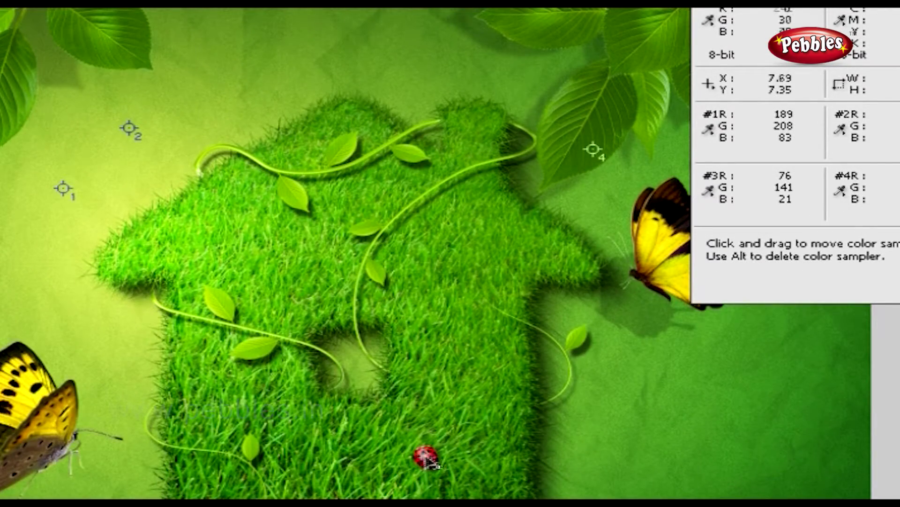
Step: Move sampler 3 onto the dark ladybug so it reads 14, 6, 17
{"action": "left_click_drag", "start_coordinate": [429, 456], "coordinate": [431, 457]}
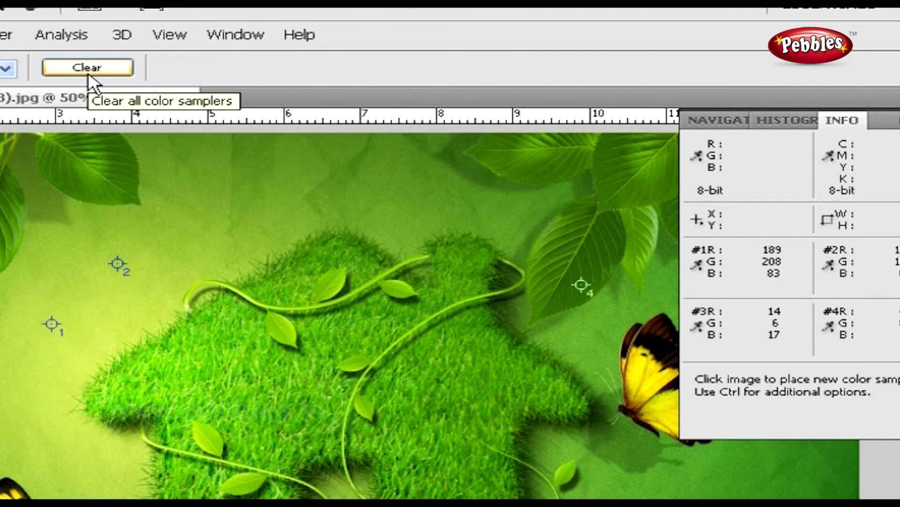
Step: Clear every colour sampler point from the wallpaper
{"action": "left_click", "coordinate": [88, 67]}
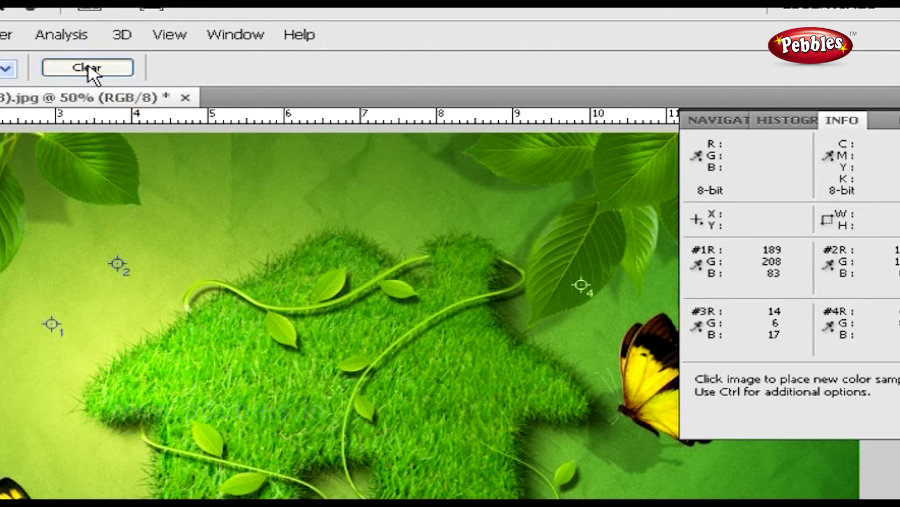